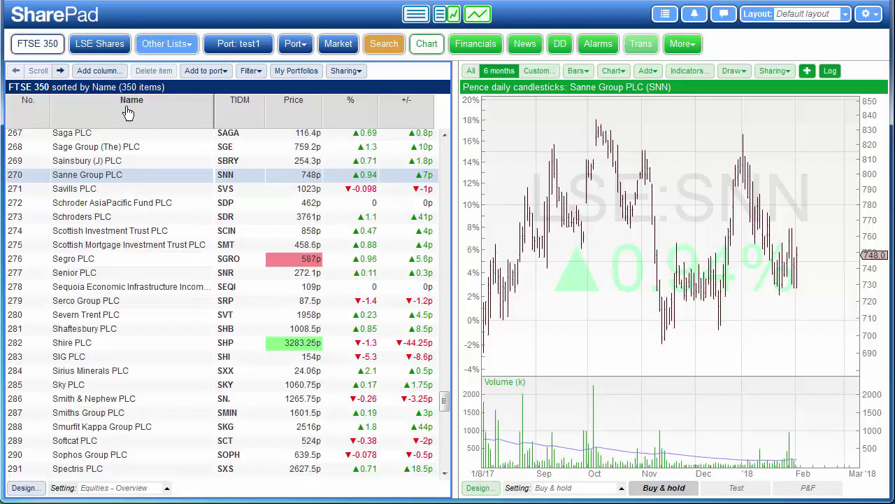
Select Sainsbury (J) PLC in the FTSE 350 list to chart SBRY.
click(96, 160)
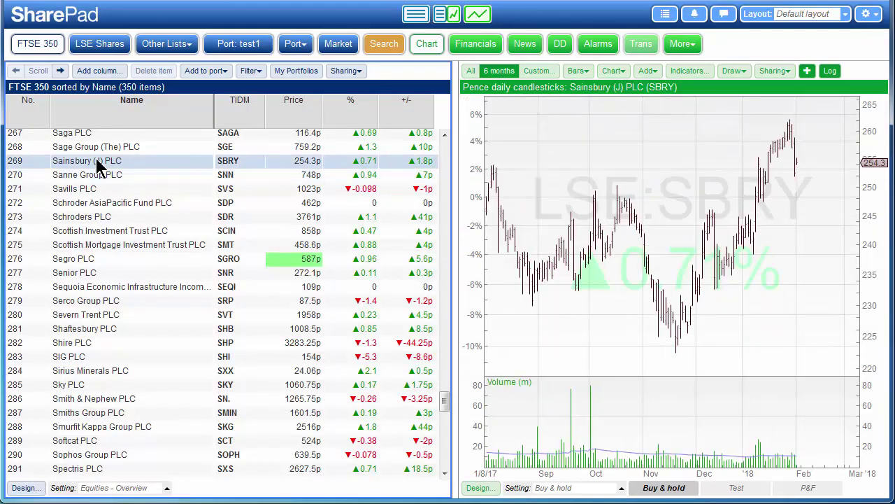
Find Wetherspoon (J D) PLC with 'jdw' and show its financial charts view.
text(jdw)
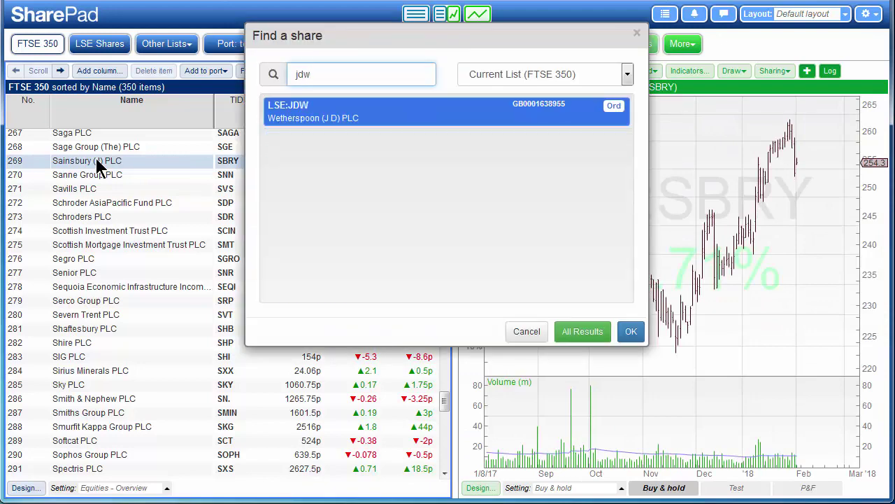
key(Return)
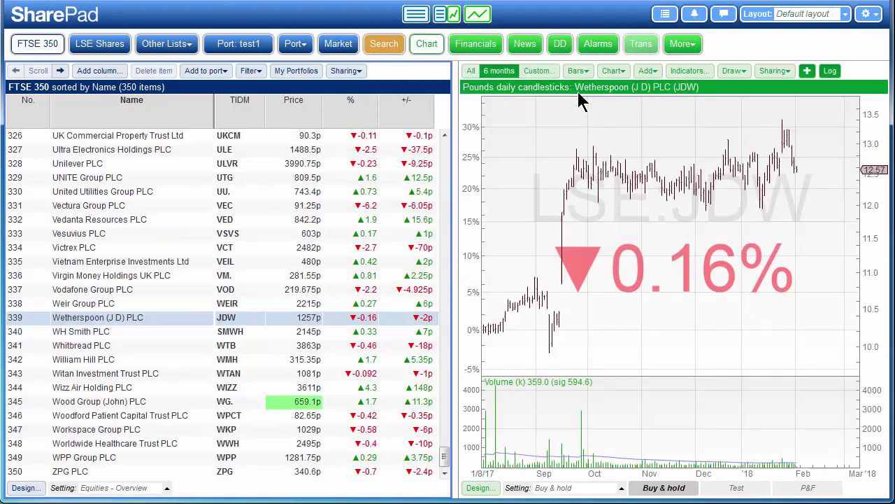
click(689, 47)
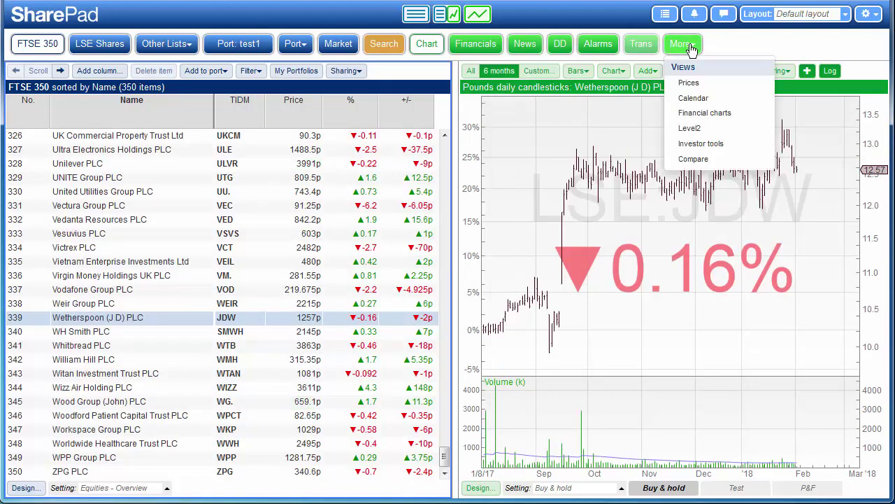
click(709, 114)
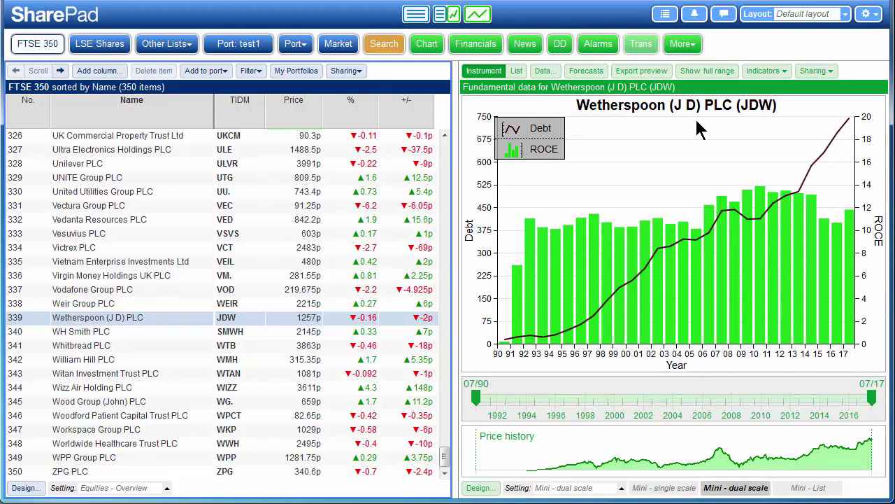
Create a new chart setting named 'Phil'.
click(519, 490)
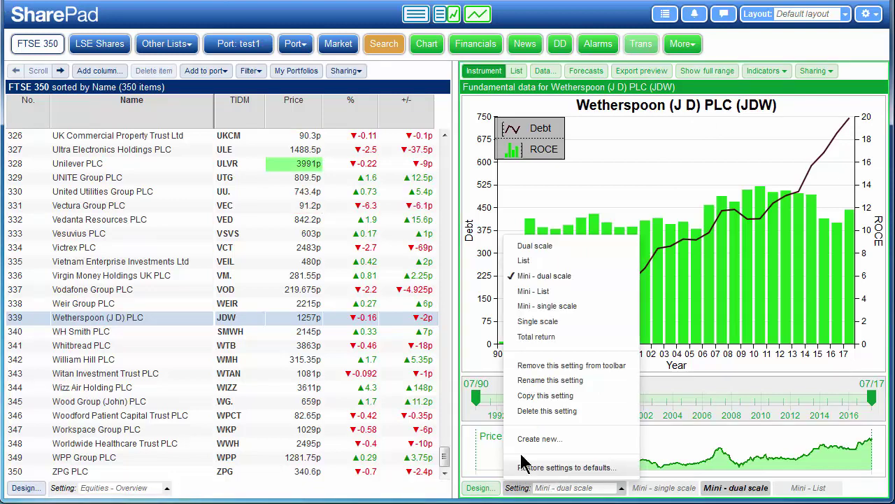
click(543, 443)
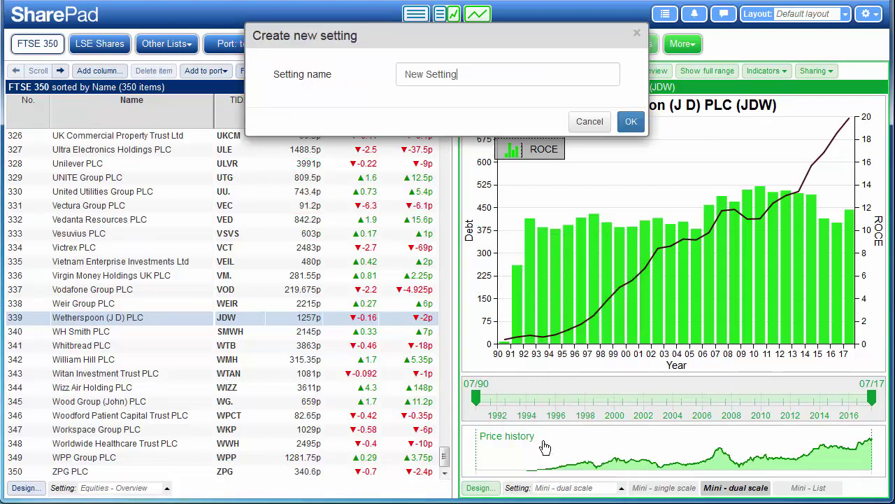
key(ctrl+a)
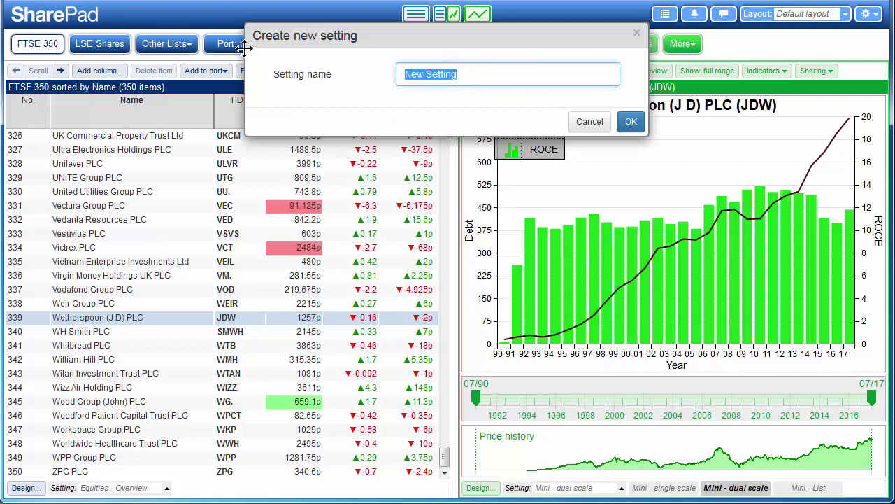
text(Phil)
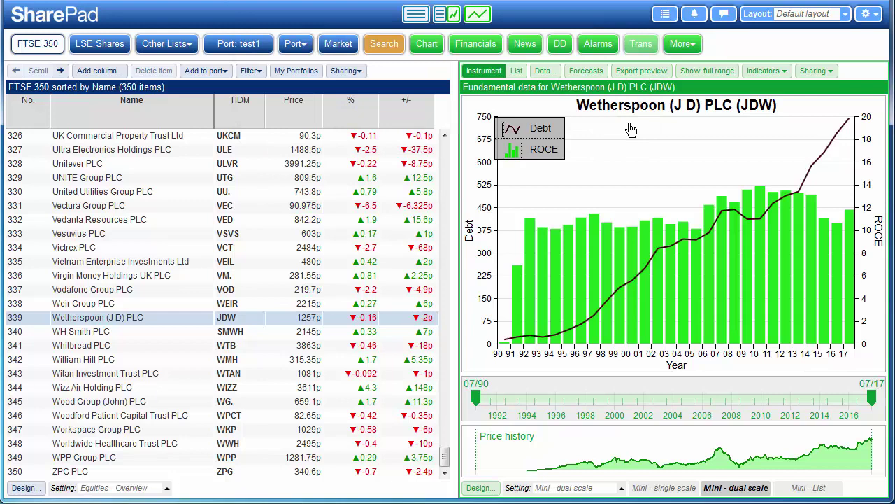
click(631, 123)
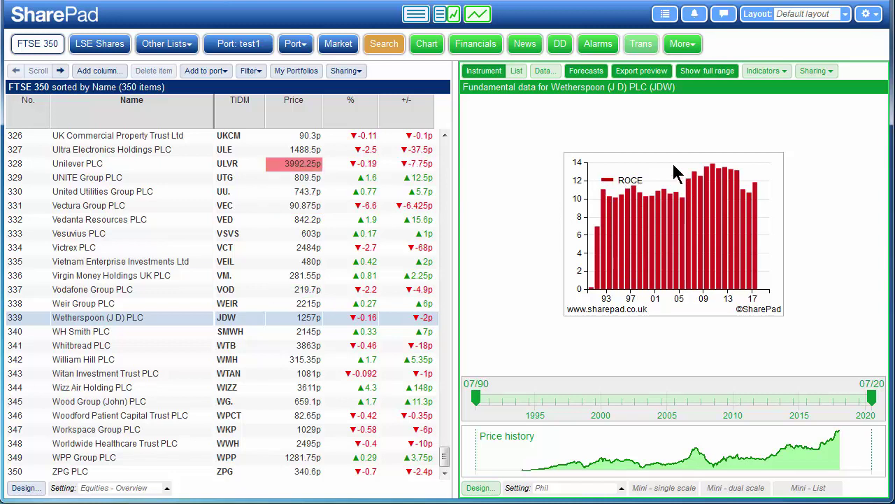
Turn off Export preview and delete ROCE from the chart's data items.
click(631, 73)
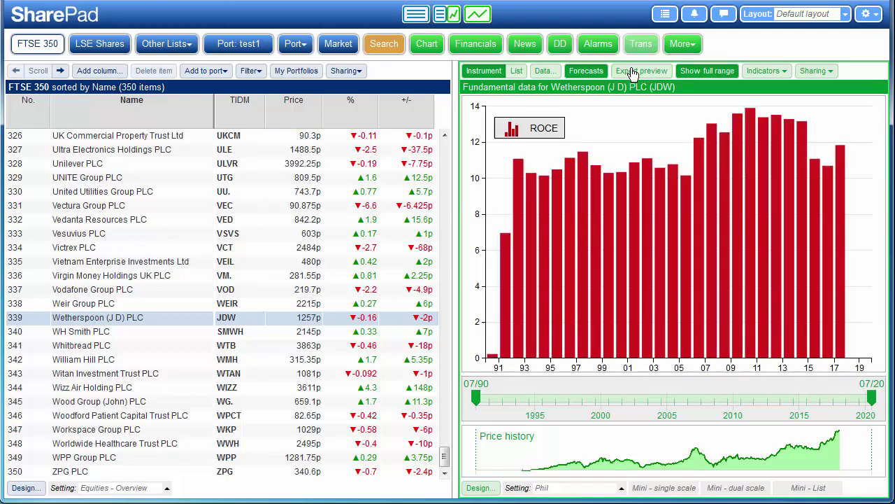
click(547, 72)
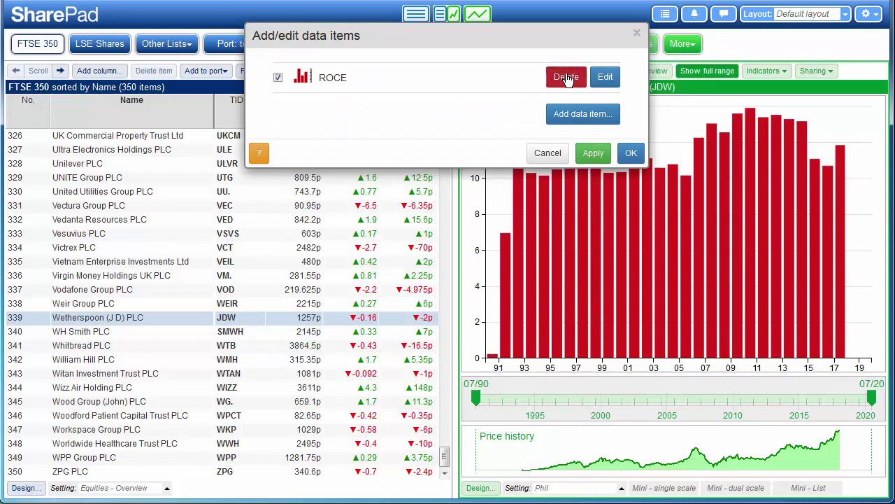
click(566, 78)
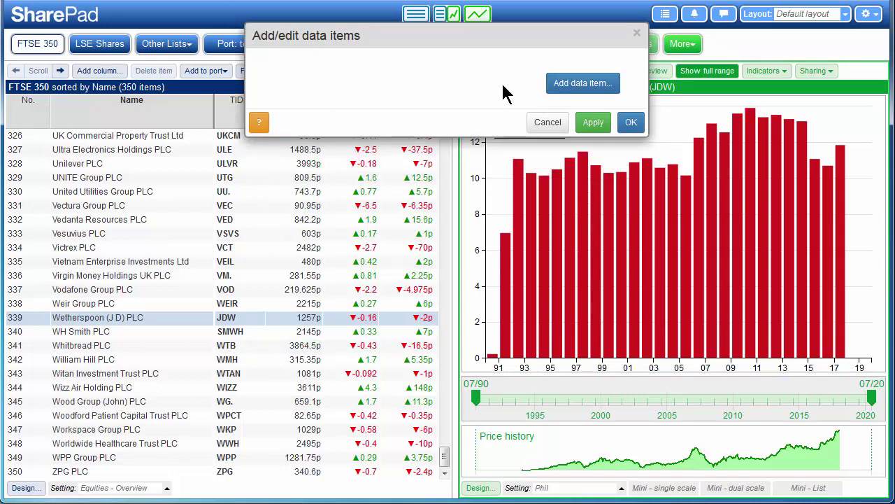
Add a data item using reported, not normalised, Operating profit.
click(578, 84)
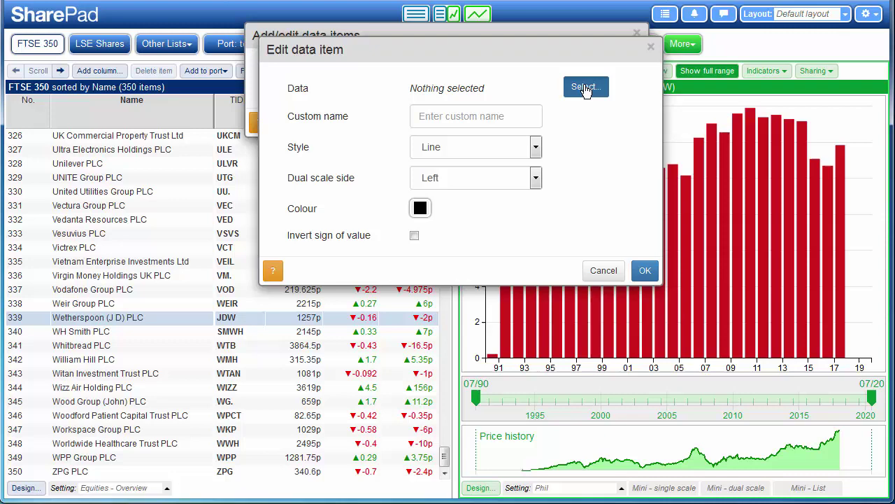
click(585, 88)
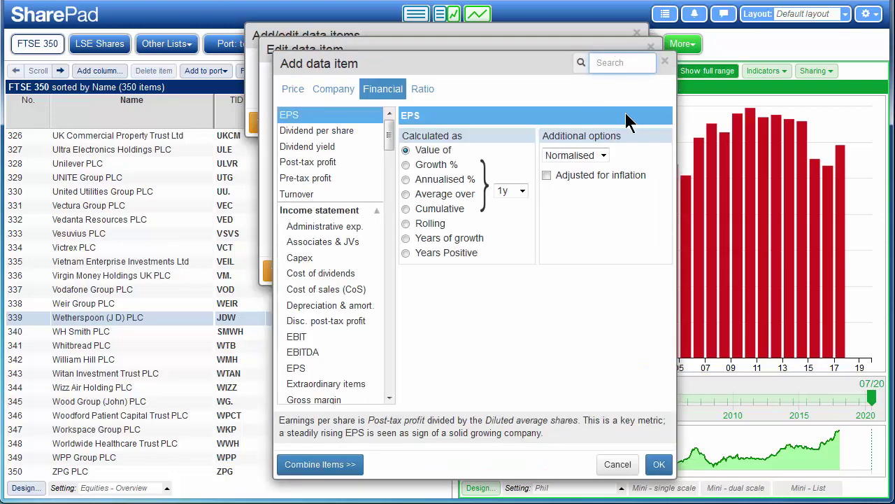
text(operating)
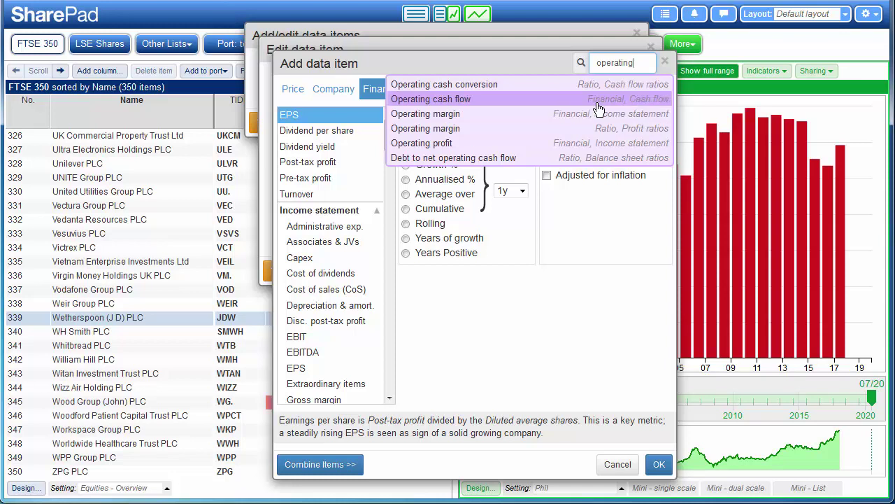
click(420, 144)
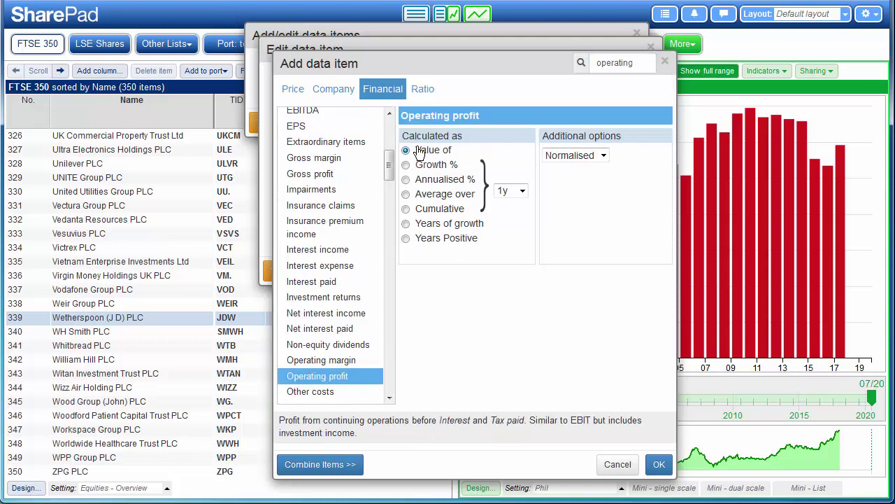
click(584, 155)
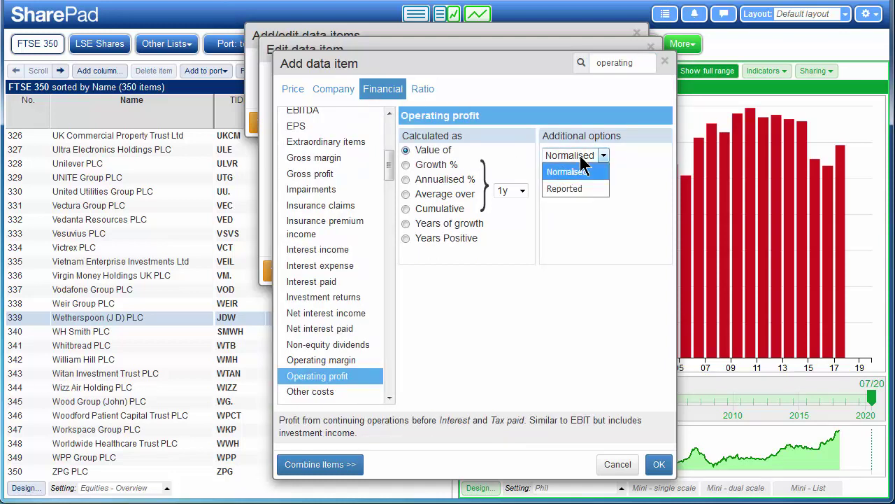
click(564, 188)
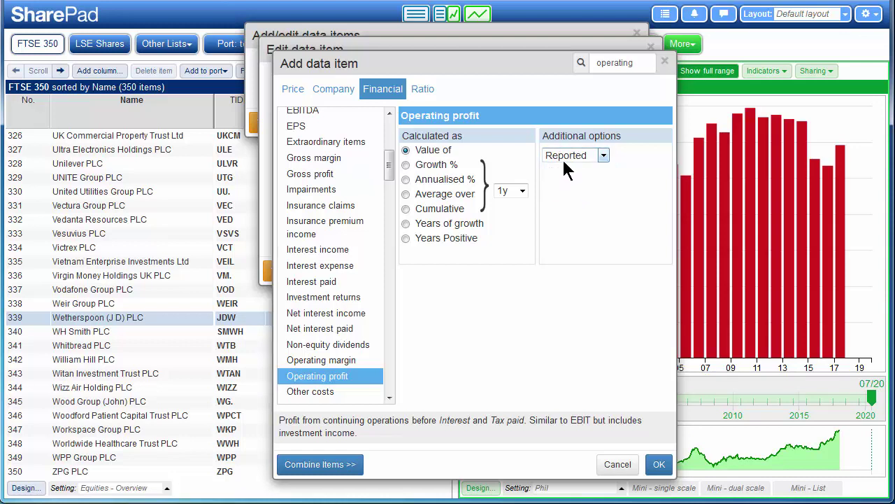
click(659, 464)
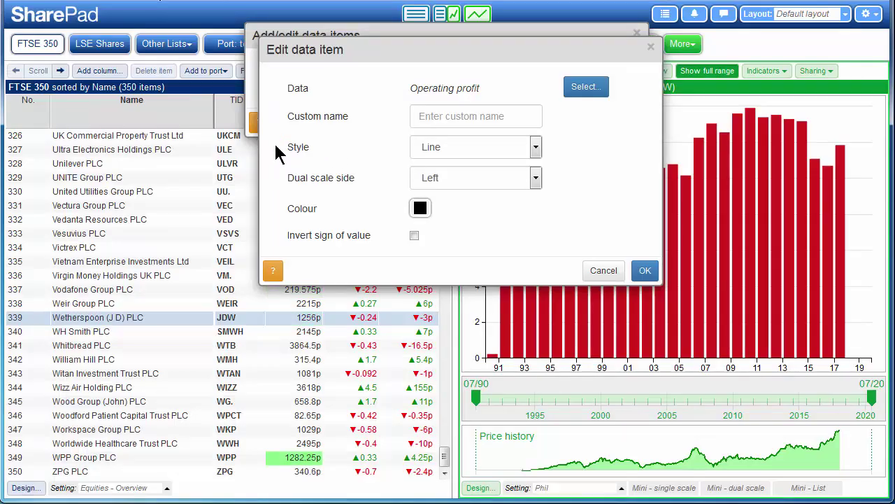
Draw Operating profit as green bars and apply it to the chart.
click(436, 146)
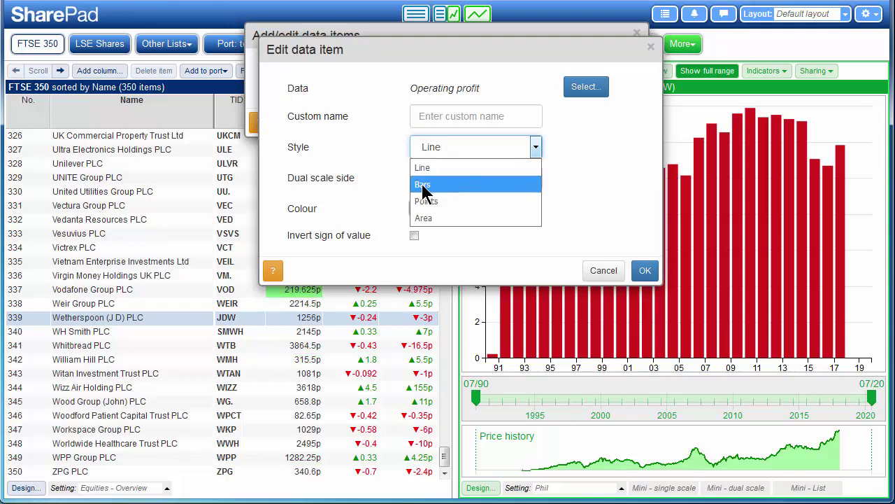
click(433, 183)
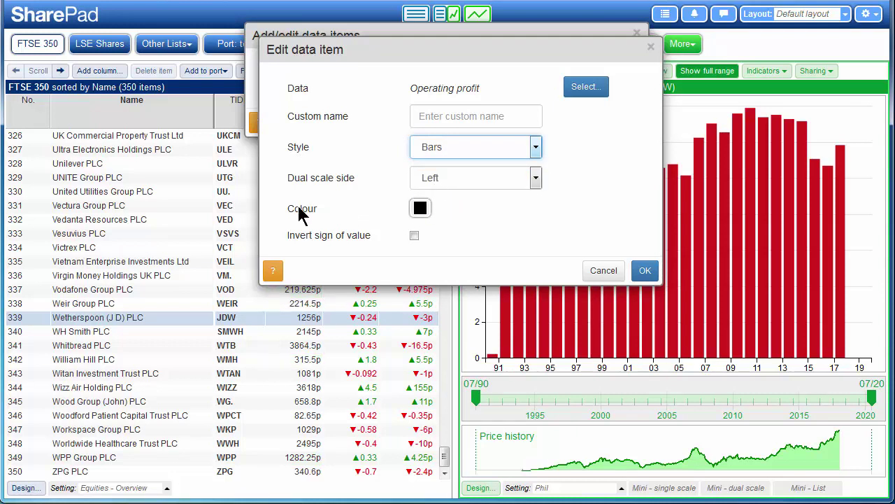
click(423, 208)
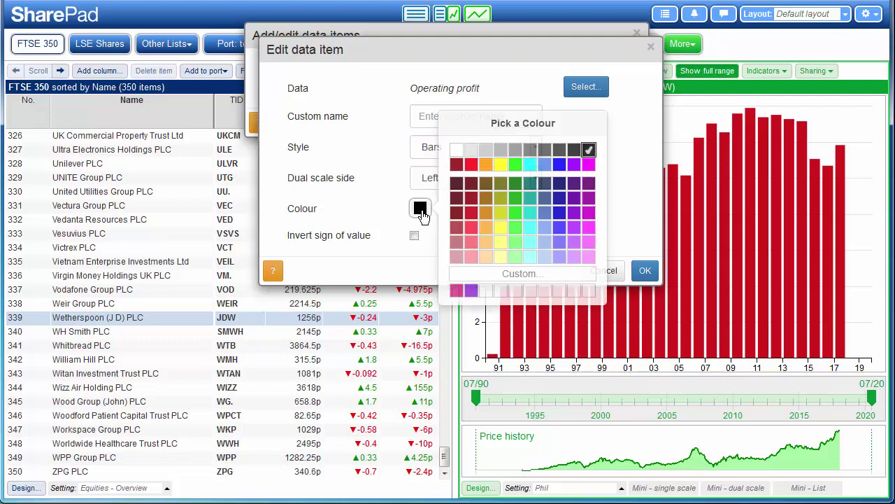
click(517, 199)
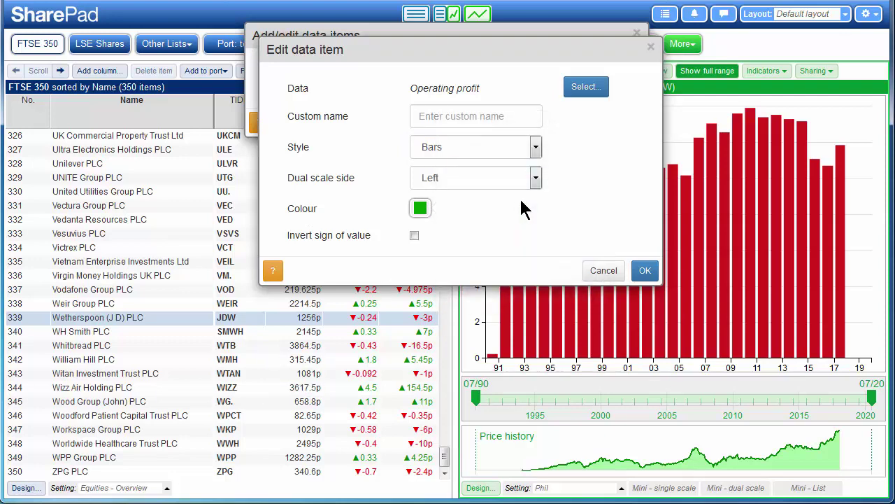
click(645, 272)
click(631, 152)
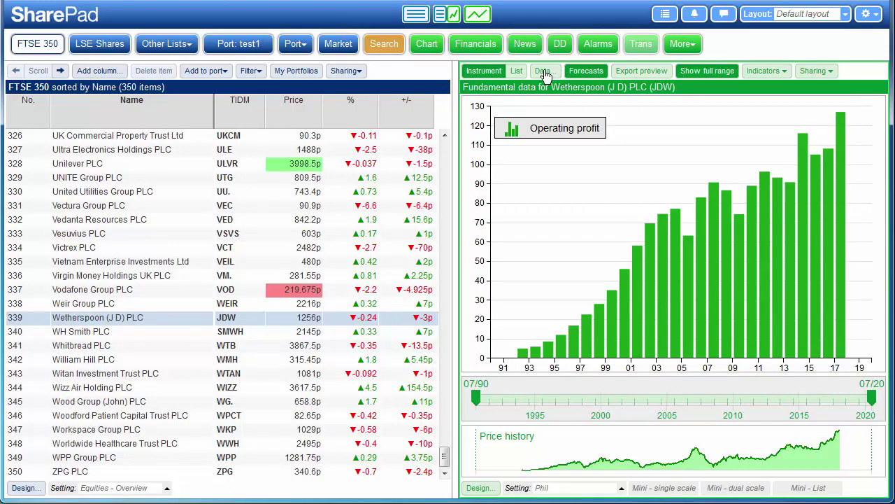
Open the chart's data items and start a new data item.
click(546, 72)
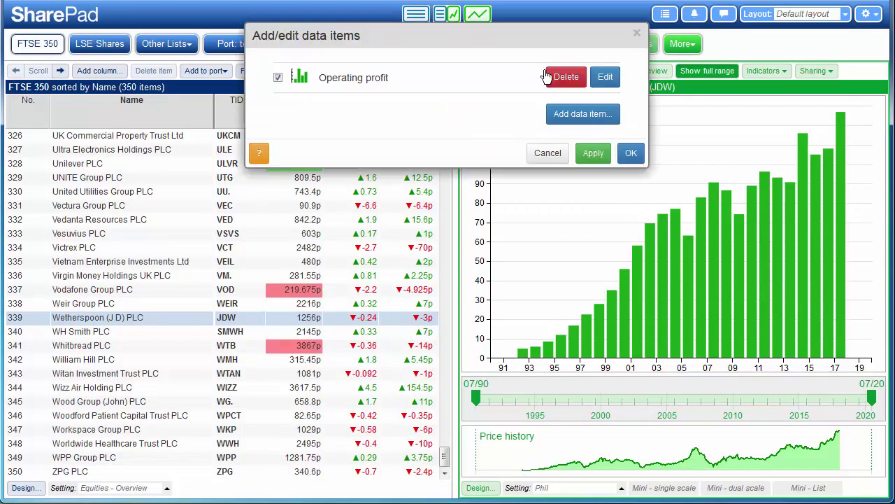
click(572, 123)
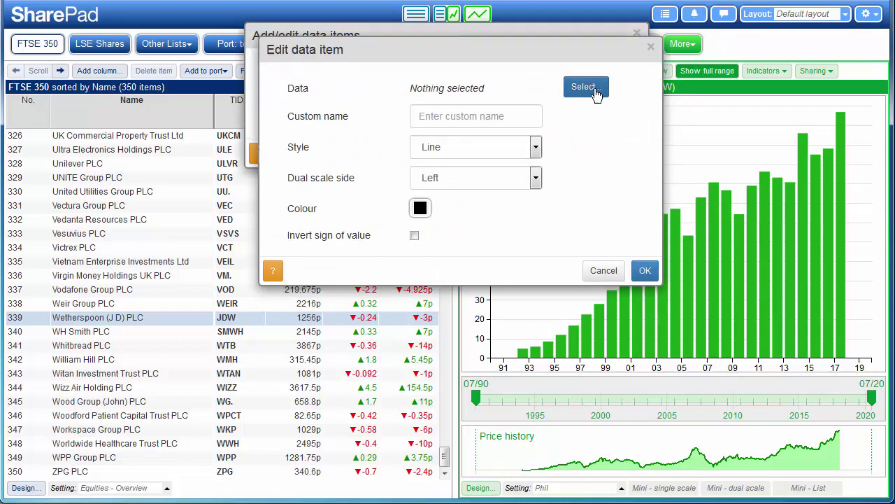
Choose Operating cash flow as the new item's data.
click(595, 92)
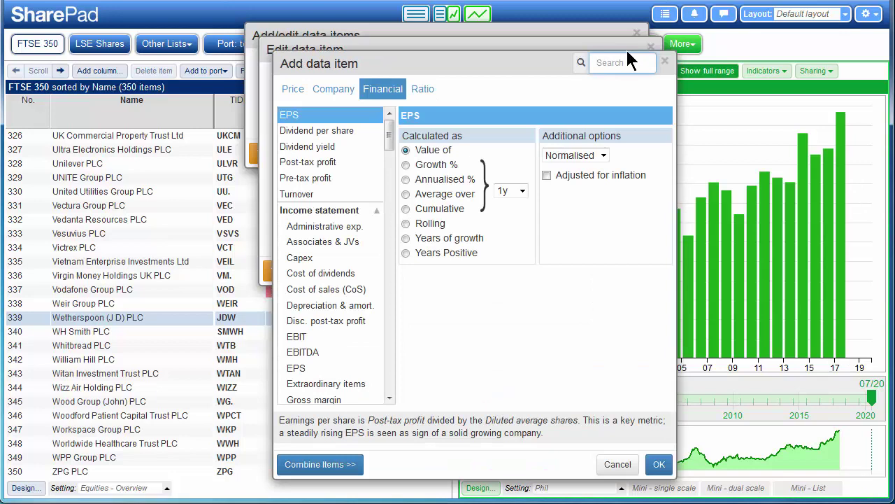
text(opera)
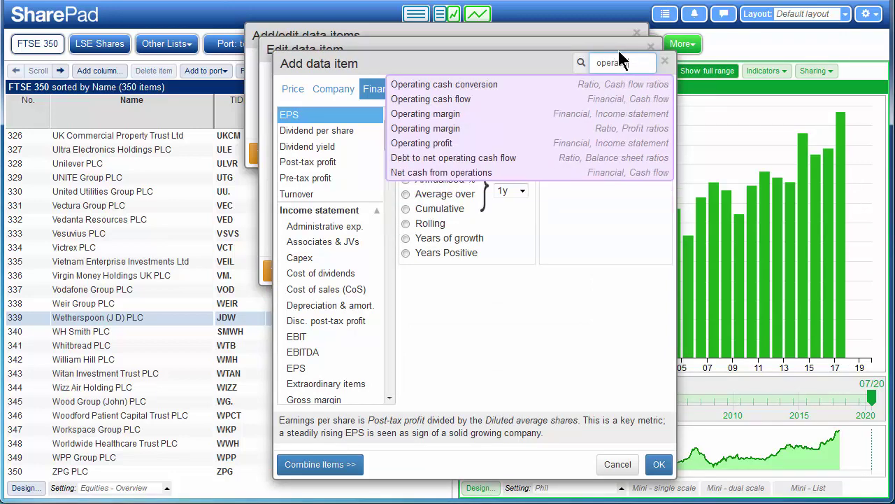
text(ting)
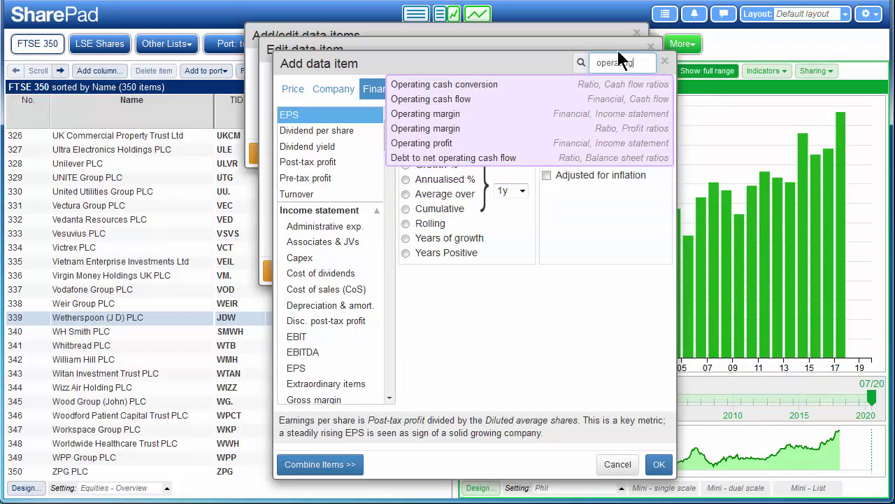
click(437, 104)
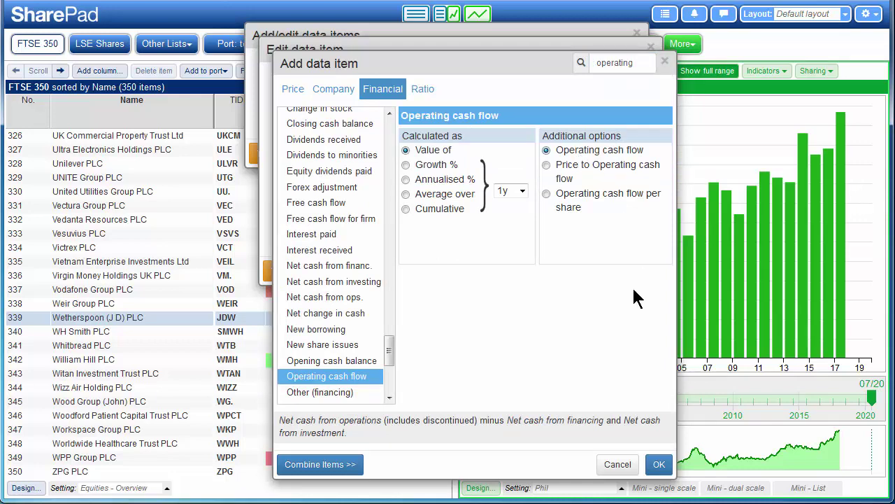
click(659, 464)
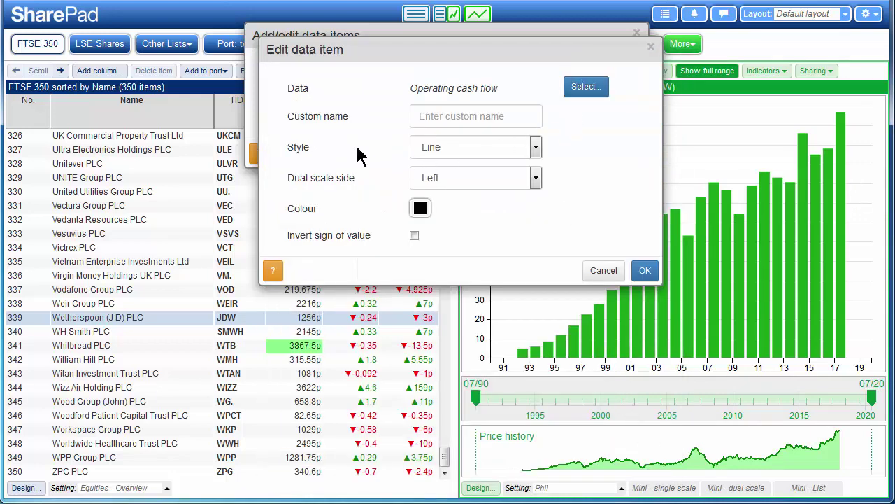
Draw Operating cash flow as bright green bars and apply both items.
click(469, 147)
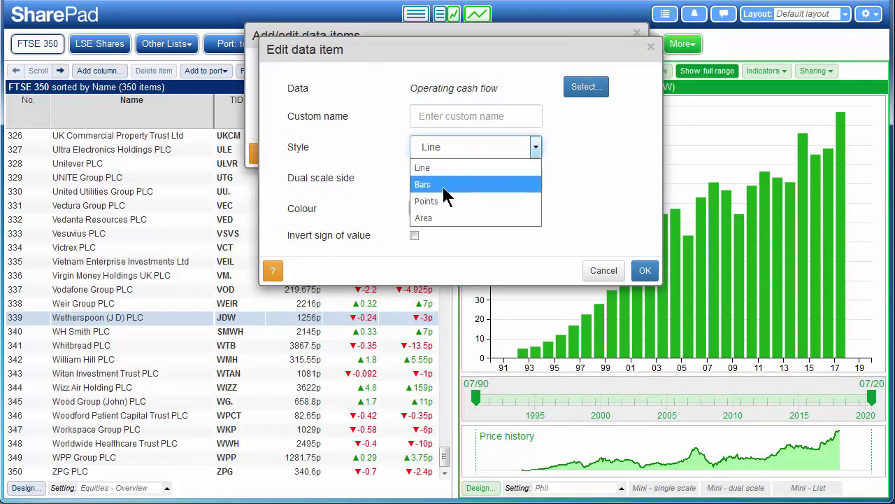
click(442, 185)
click(421, 208)
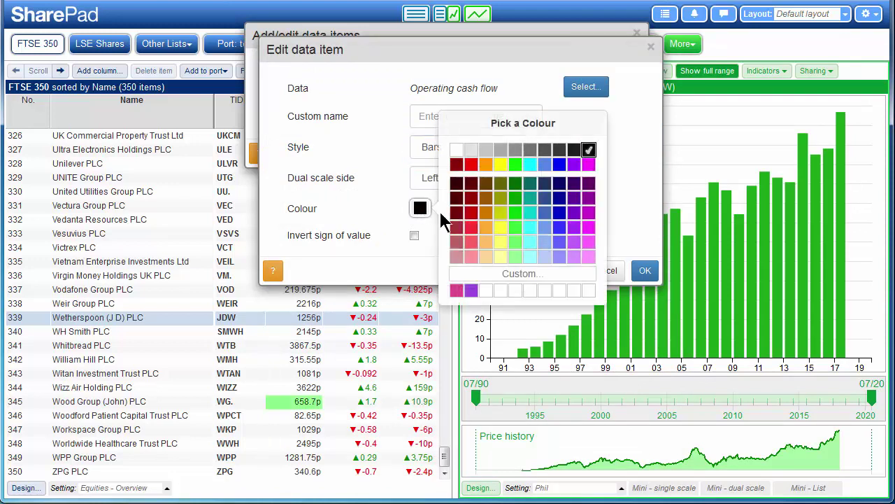
click(516, 226)
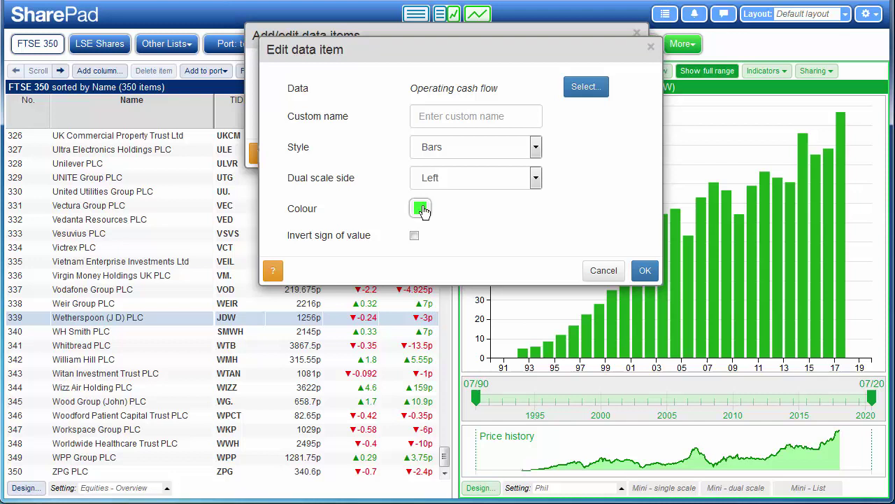
click(646, 273)
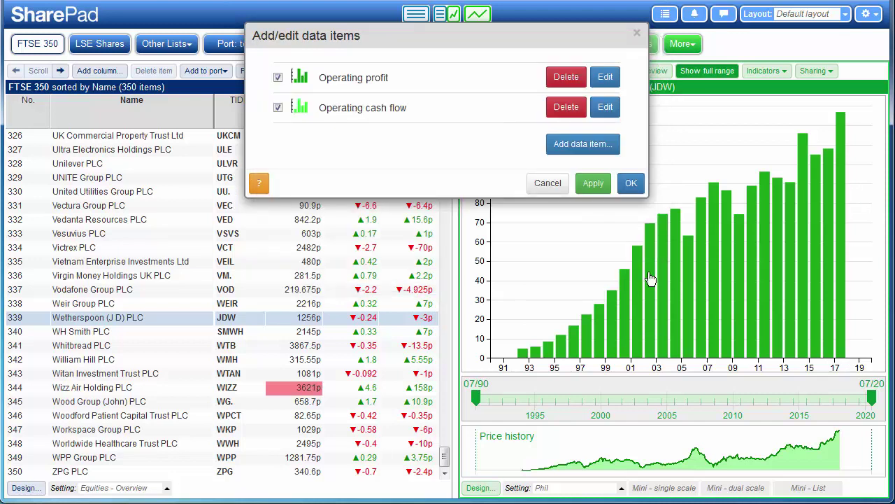
click(631, 183)
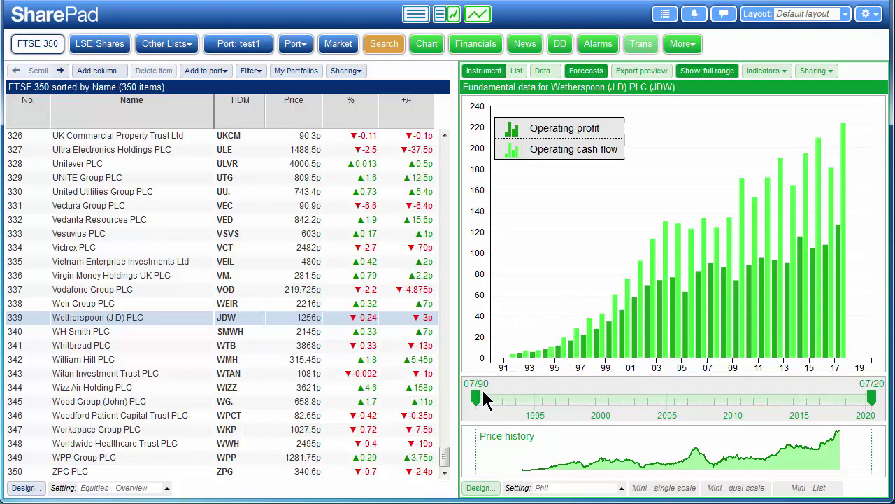
Start the chart range at 07/11, then view Vedanta Resources and Vectura Group.
drag(484, 396, 760, 405)
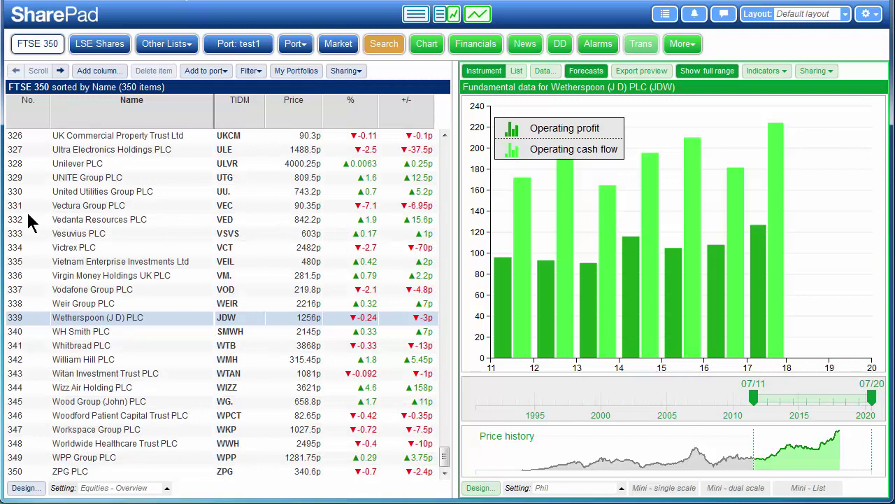
click(100, 221)
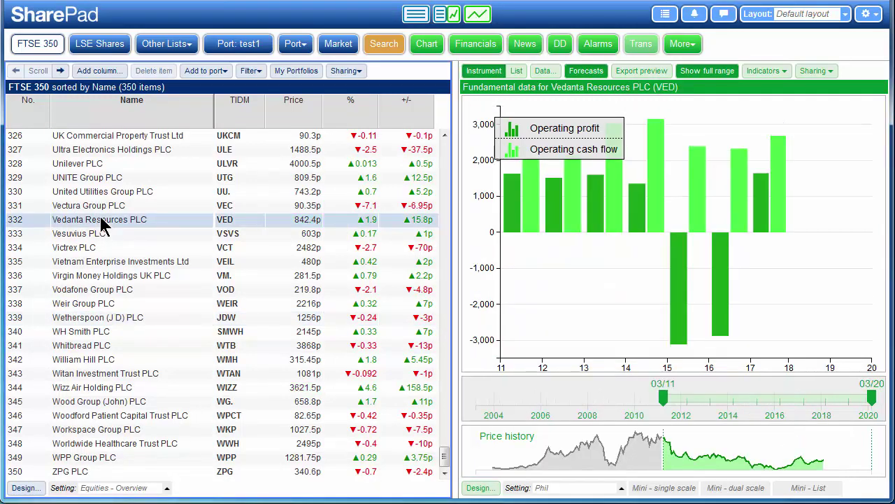
click(39, 207)
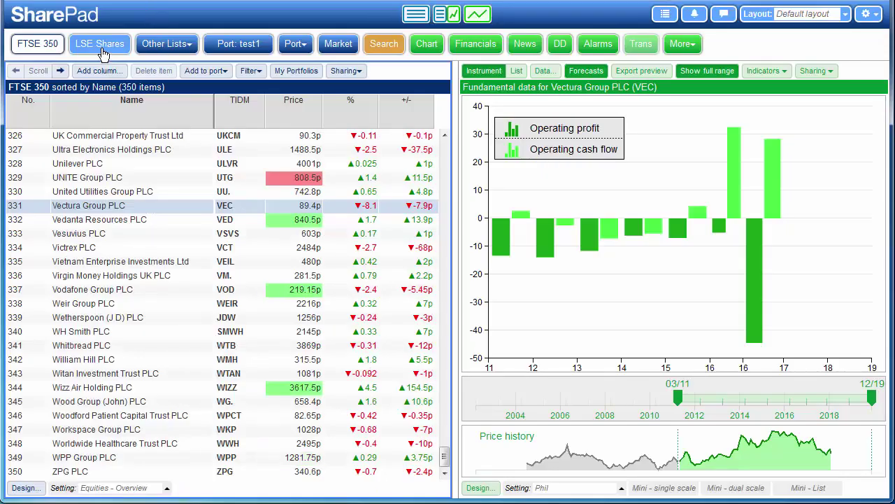
Switch to LSE Shares and open boohoo.com PLC by searching 'boo'.
click(105, 47)
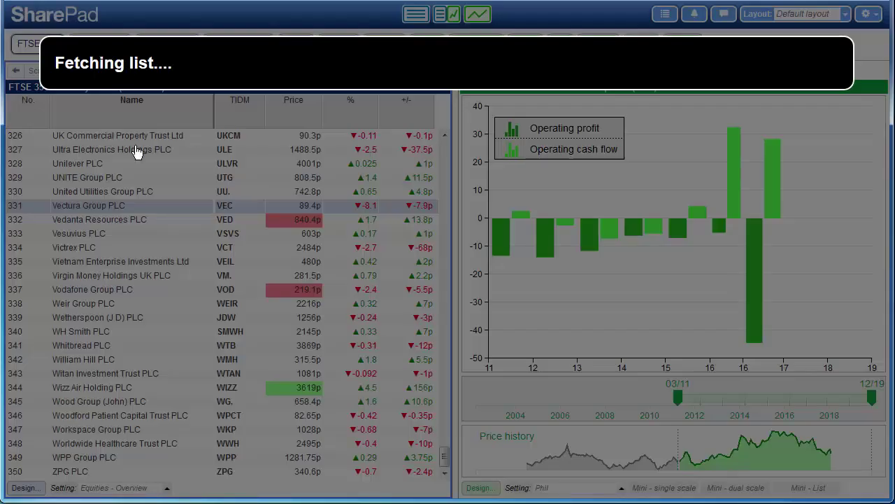
text(b)
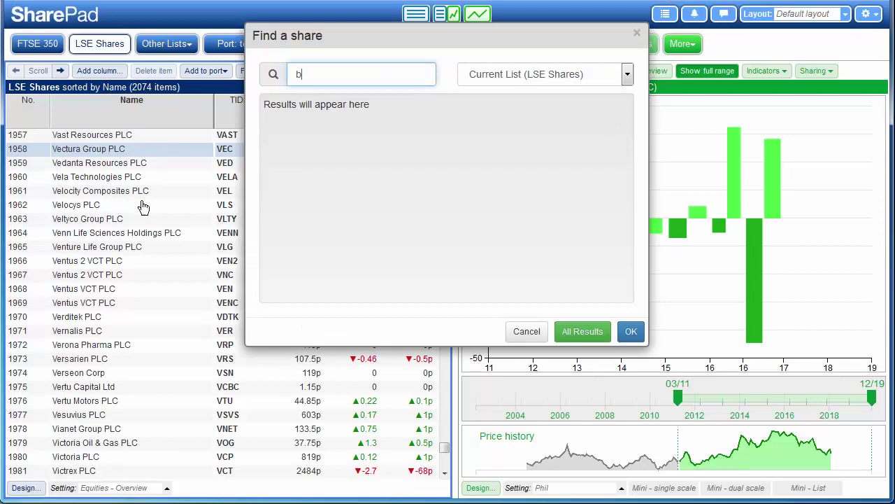
text(oo)
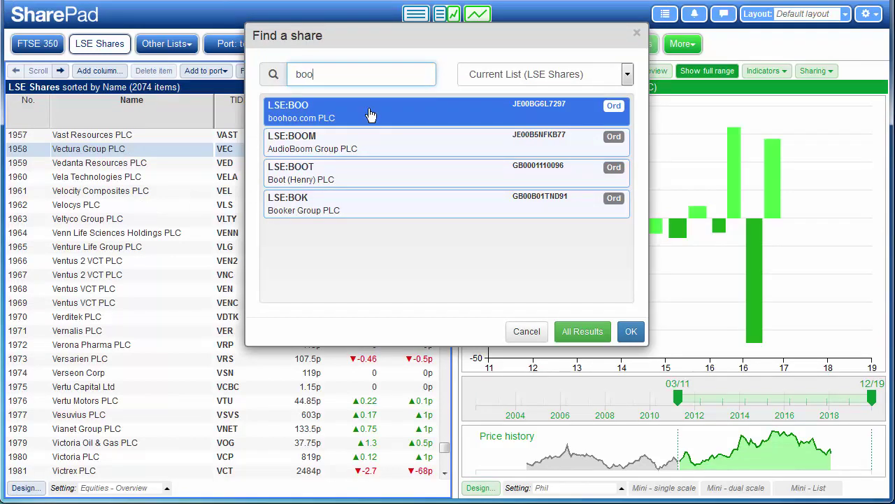
click(631, 331)
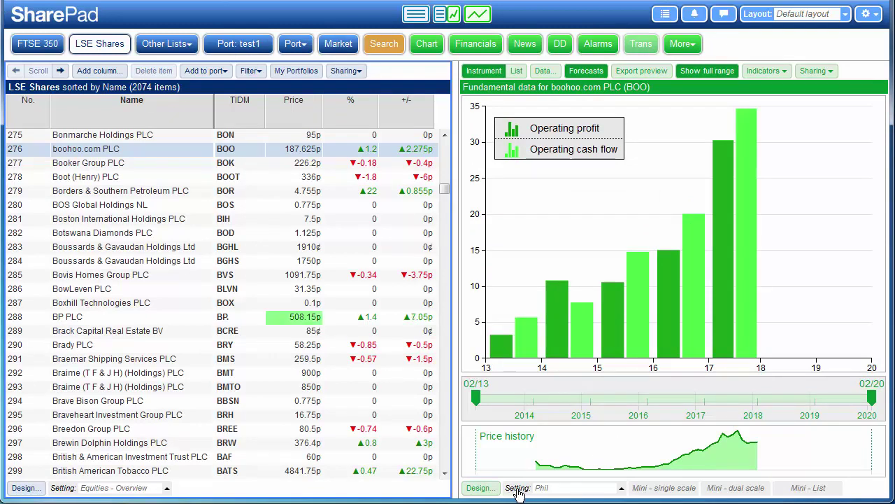
Create a new chart setting named 'Phil', saved as Phil 2, showing boohoo's ROCE bars.
click(518, 490)
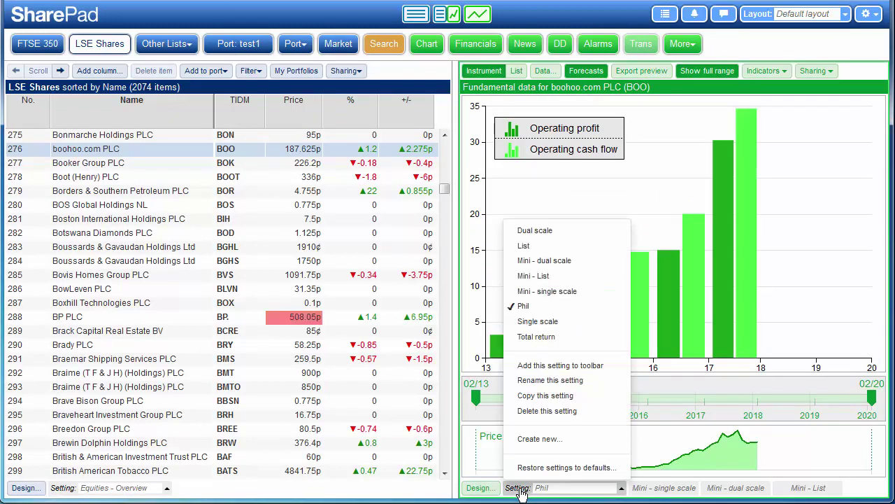
click(540, 438)
drag(482, 74, 353, 77)
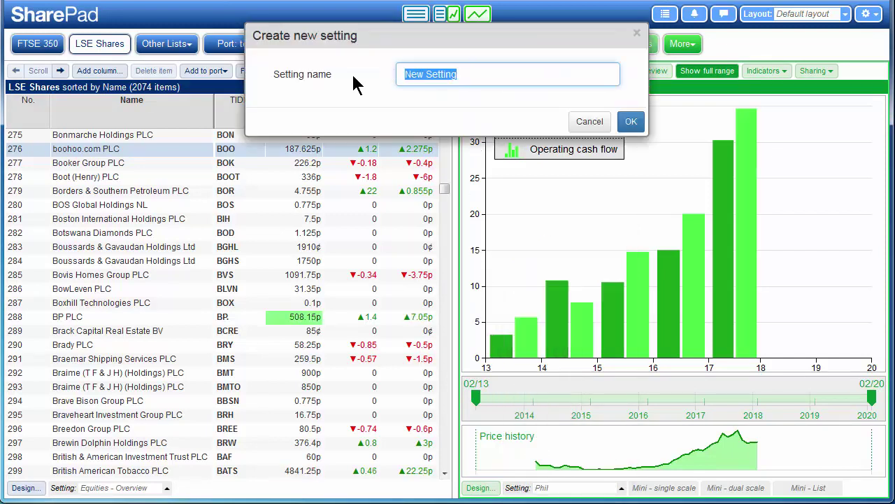
key(BackSpace)
text(Phil 2)
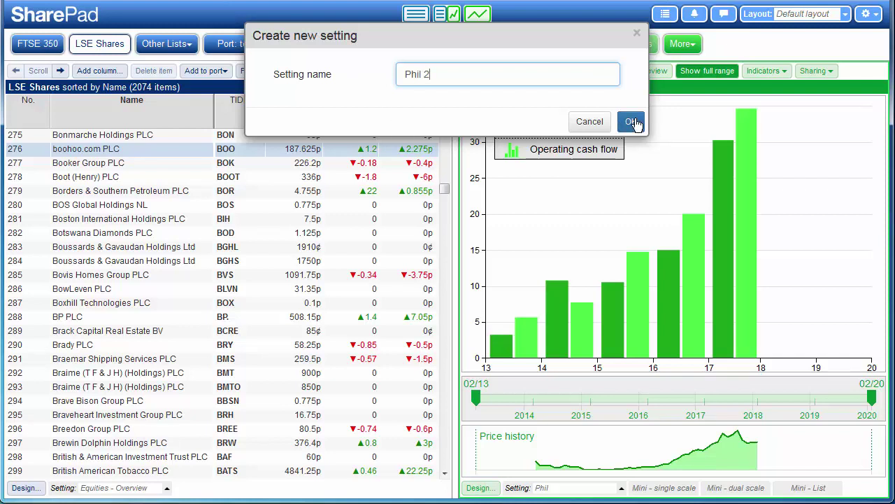
click(632, 121)
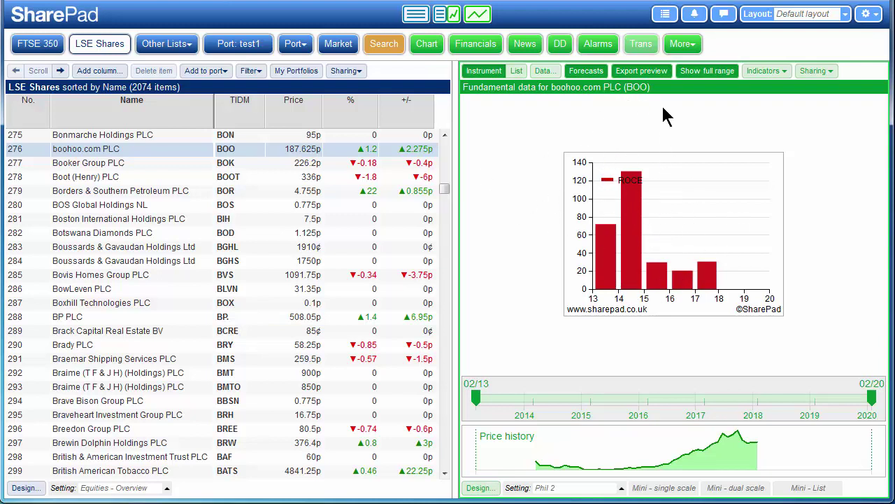
Expand the boohoo ROCE chart to fill the panel and delete ROCE from its data items.
click(640, 71)
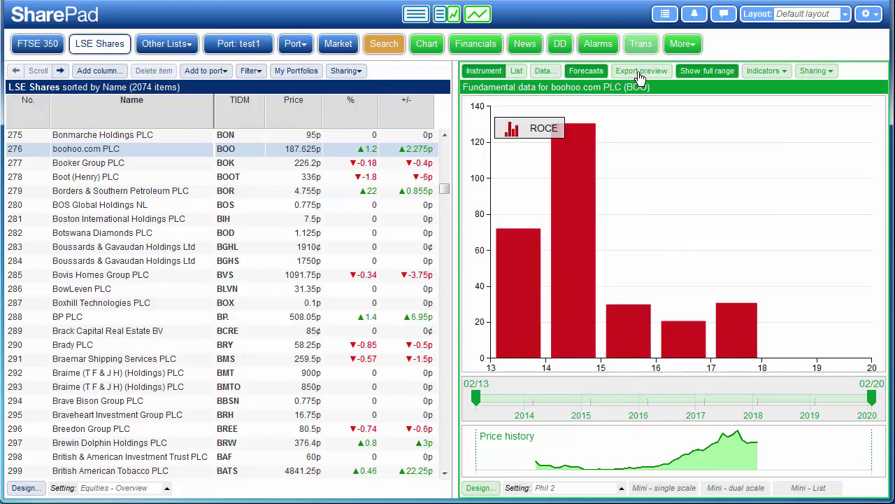
click(544, 71)
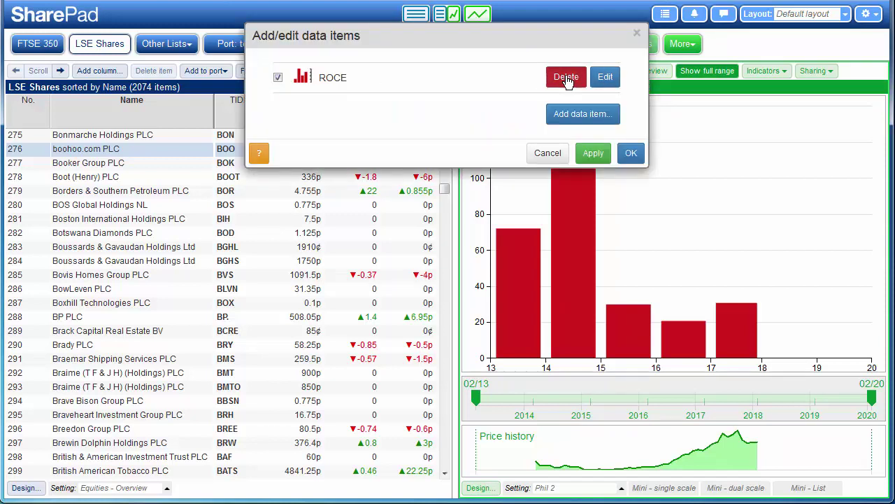
click(566, 78)
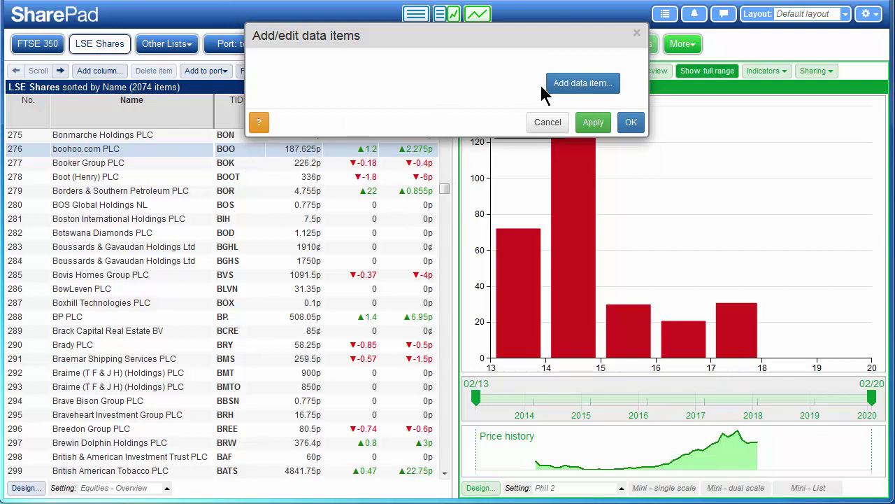
Add Turnover as a data item, styled as green bars on the left scale.
click(570, 90)
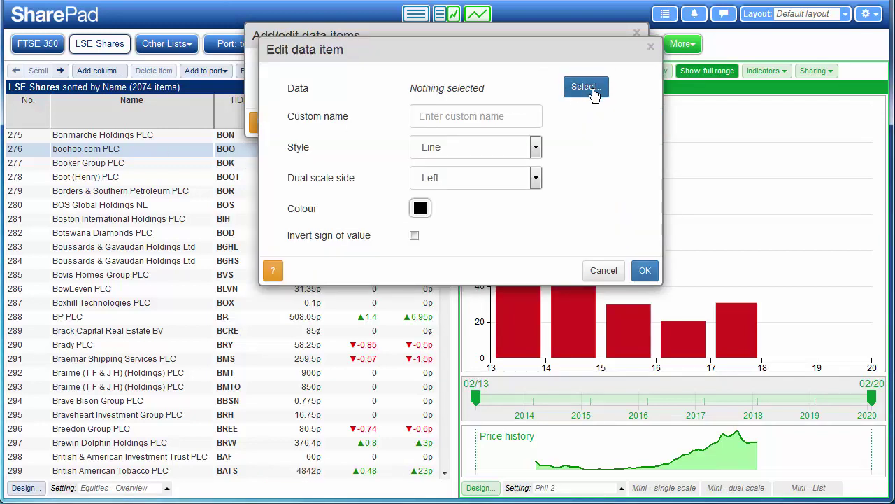
click(586, 87)
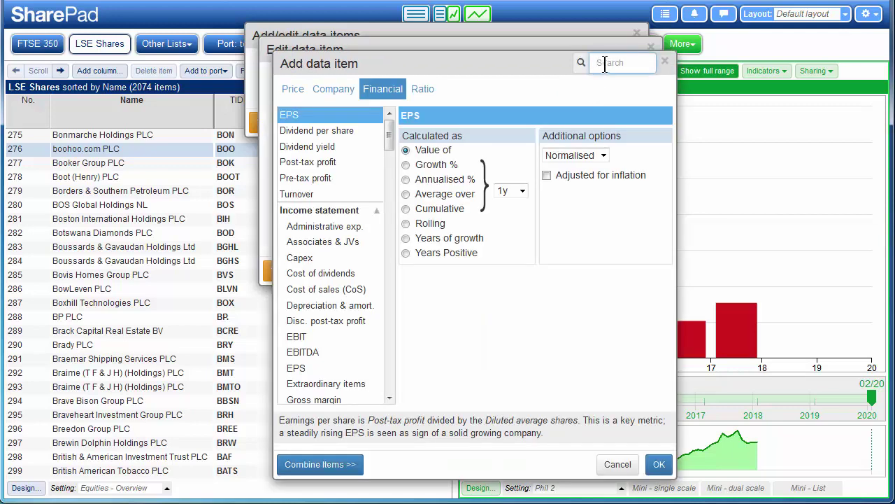
text(Turn)
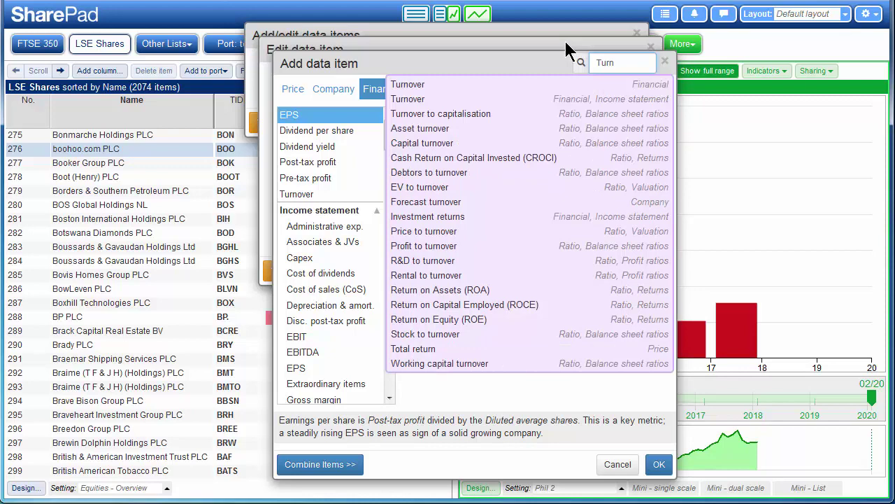
click(454, 86)
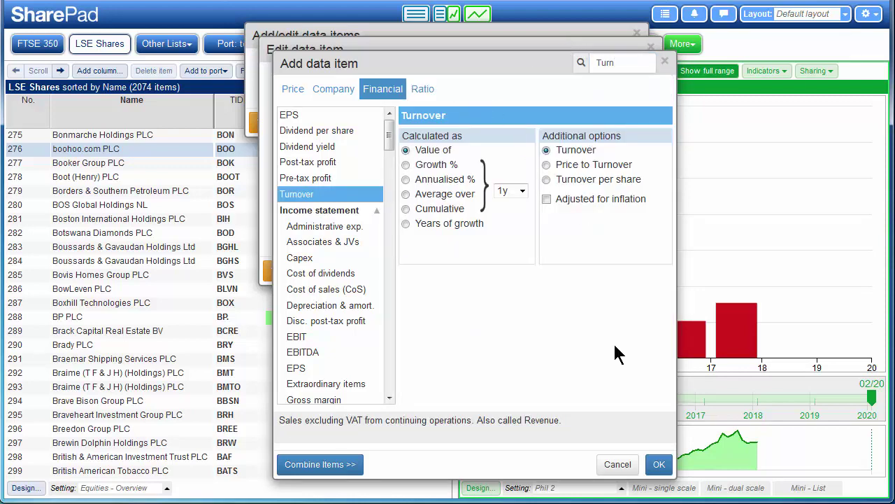
click(659, 466)
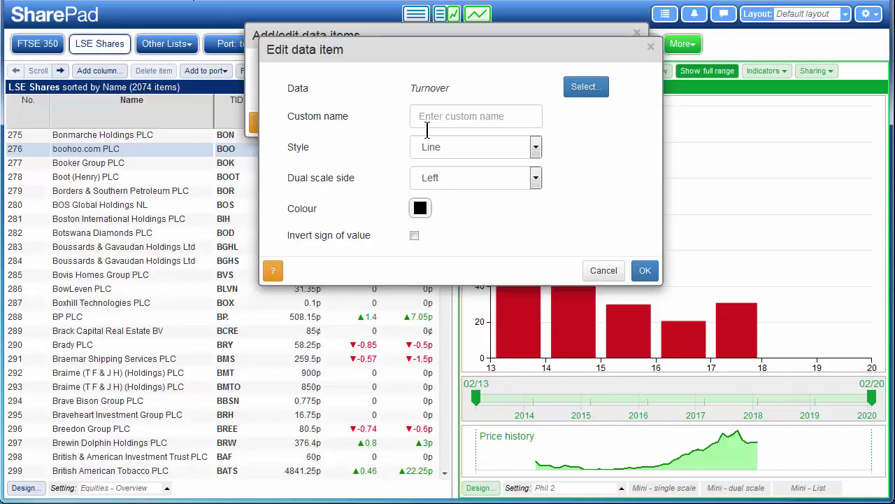
click(479, 146)
click(441, 186)
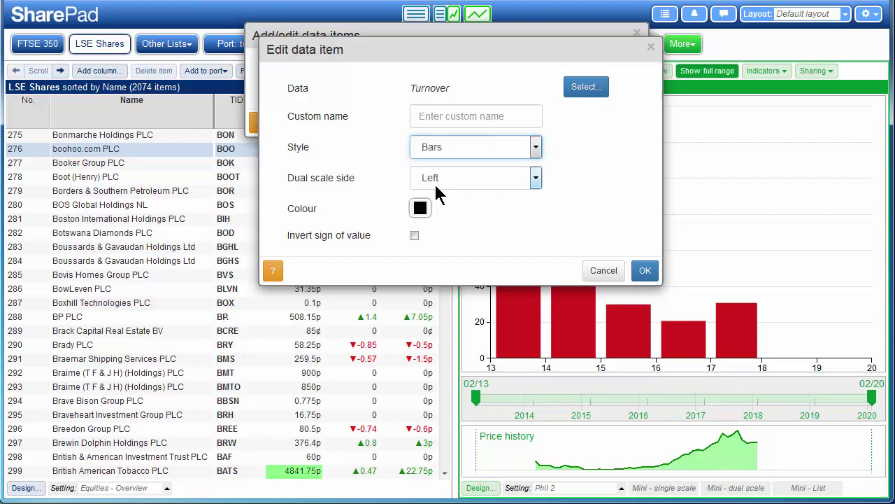
click(420, 210)
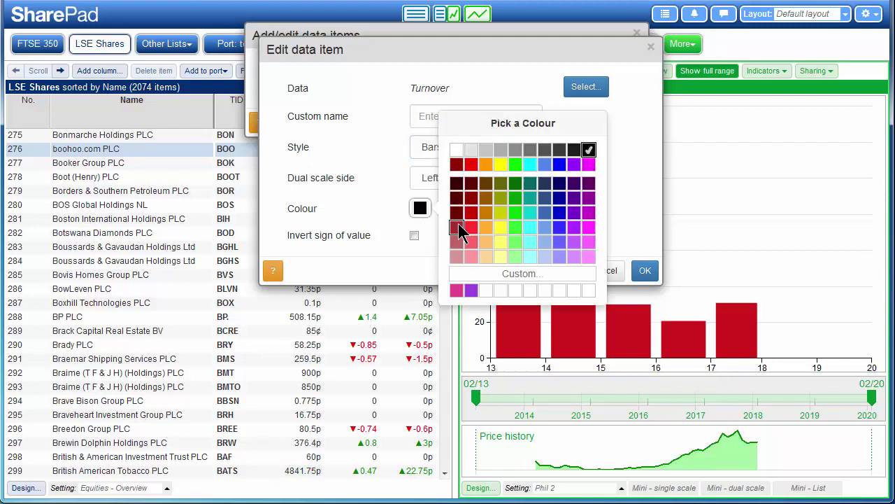
click(517, 201)
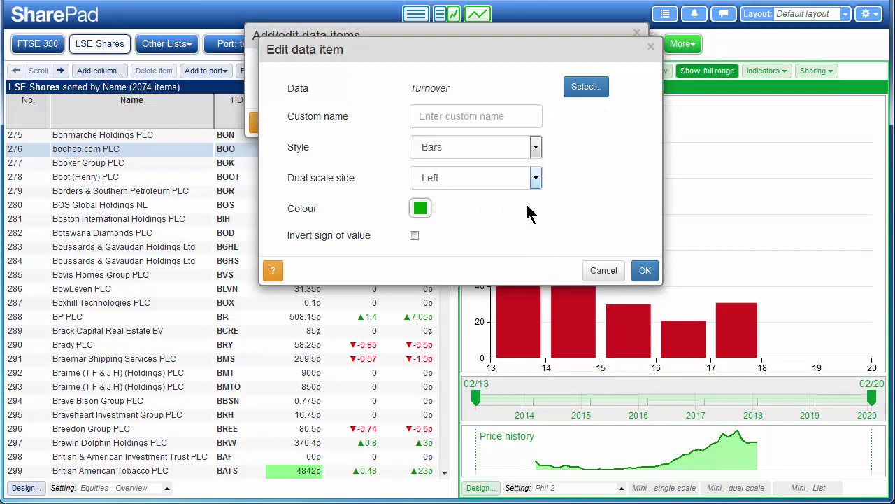
click(645, 271)
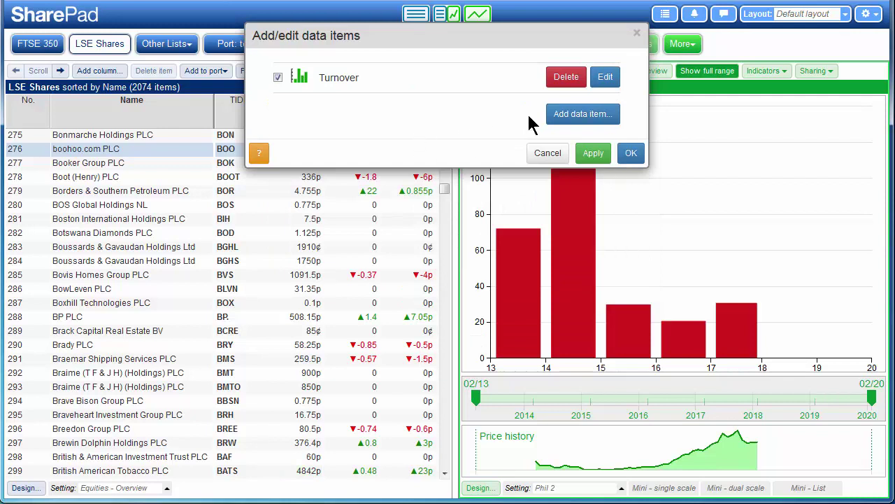
Add EBIT (Normalised) as a second data item, styled as bright green bars.
click(578, 119)
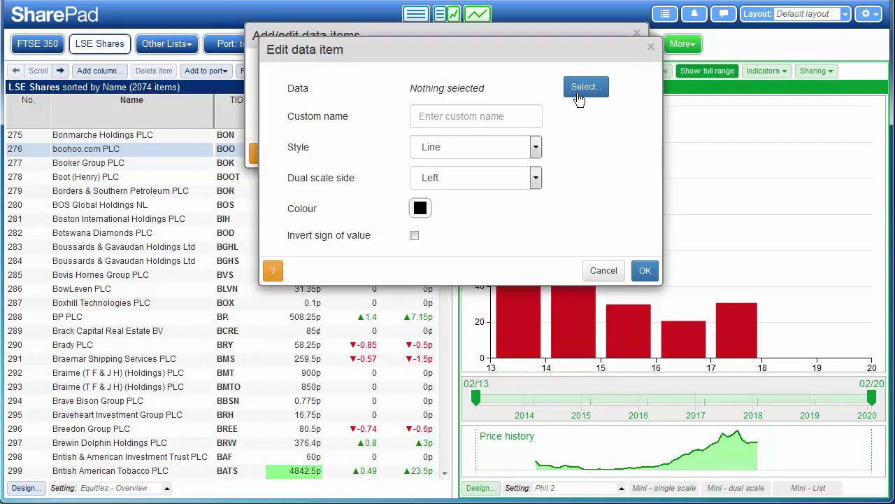
click(579, 97)
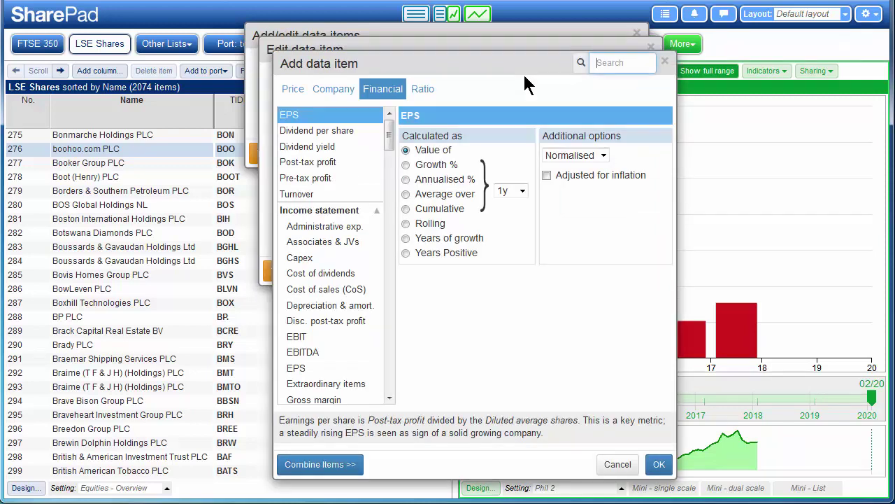
click(615, 63)
text(ebit)
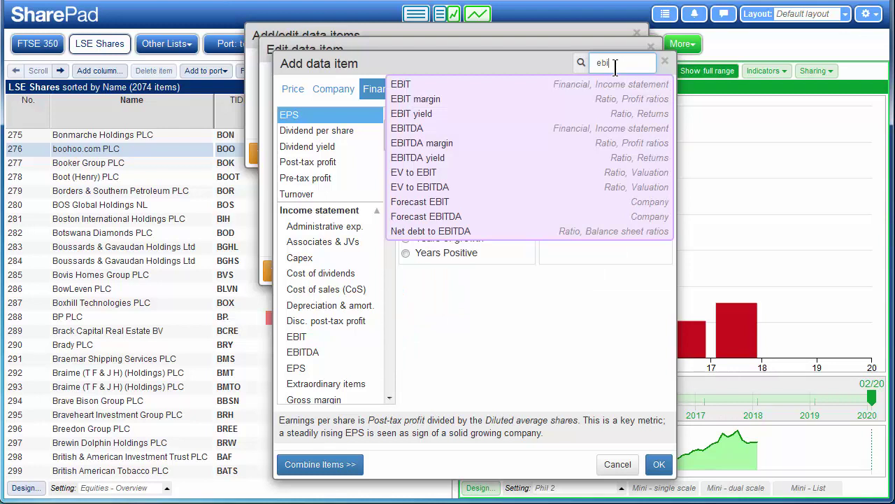
click(411, 85)
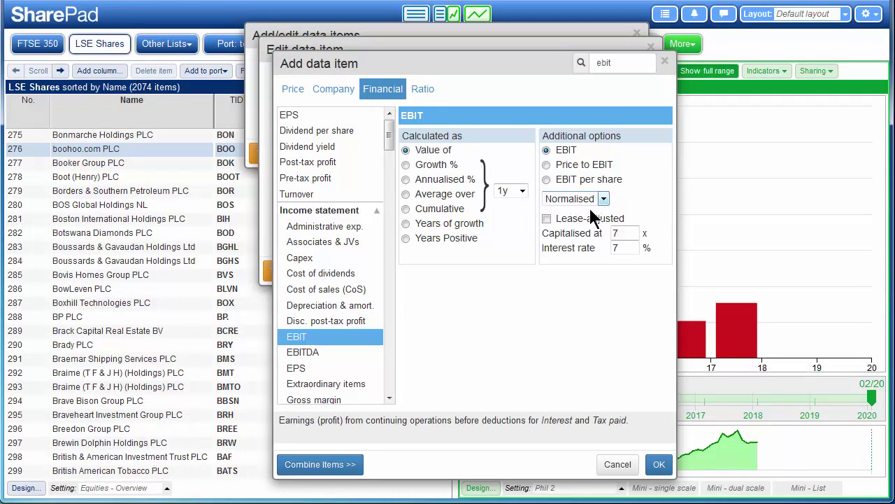
click(659, 465)
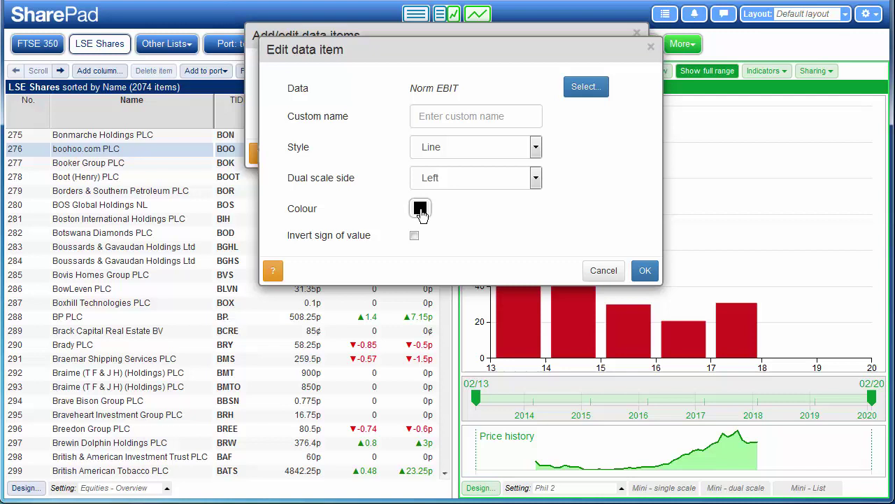
click(435, 146)
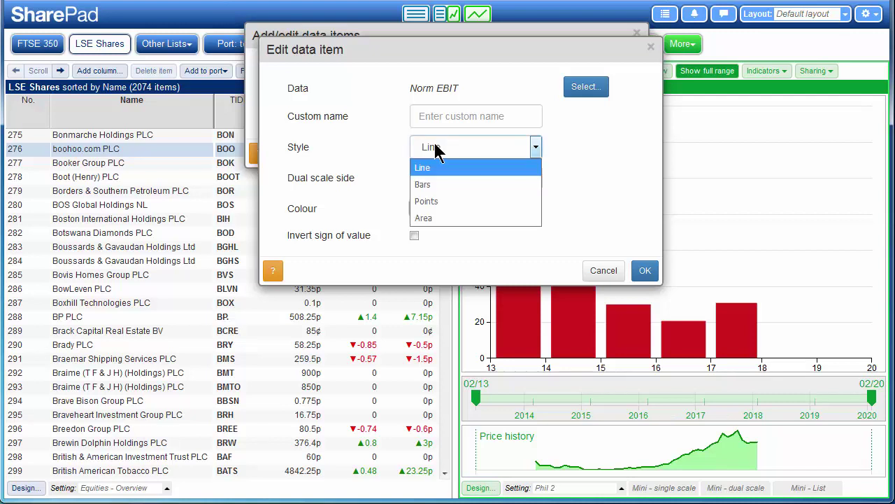
click(438, 184)
click(420, 207)
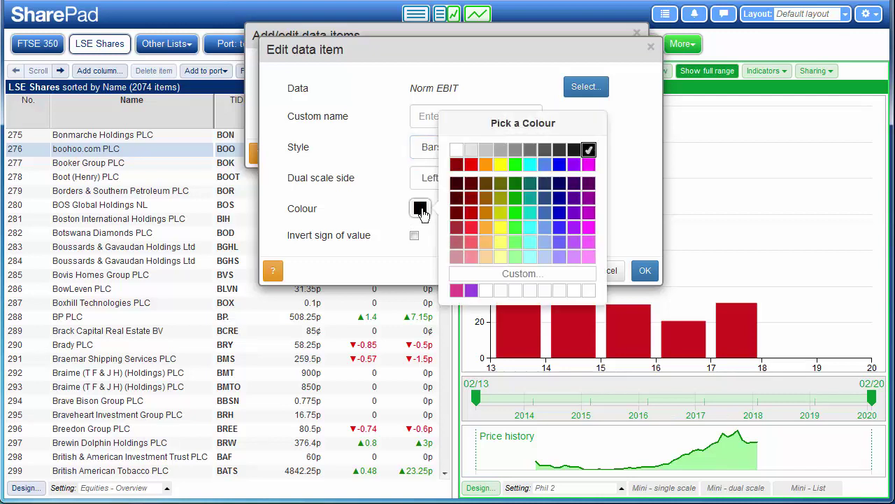
click(515, 232)
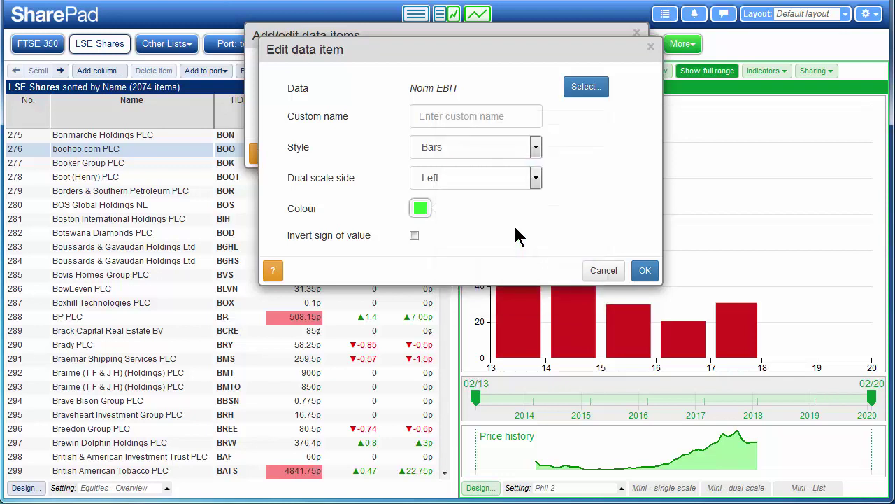
click(645, 271)
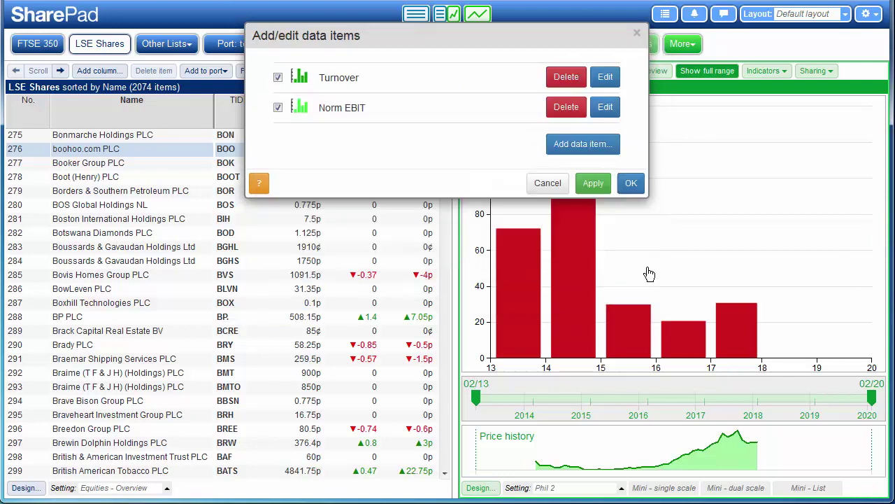
Apply the Turnover and Norm EBIT series and hide forecasts, leaving 2013–2017 only.
click(632, 184)
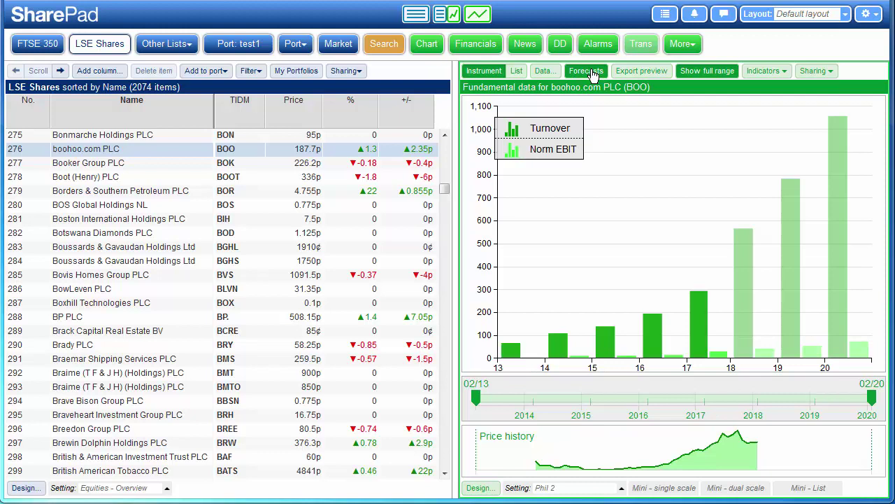
click(591, 73)
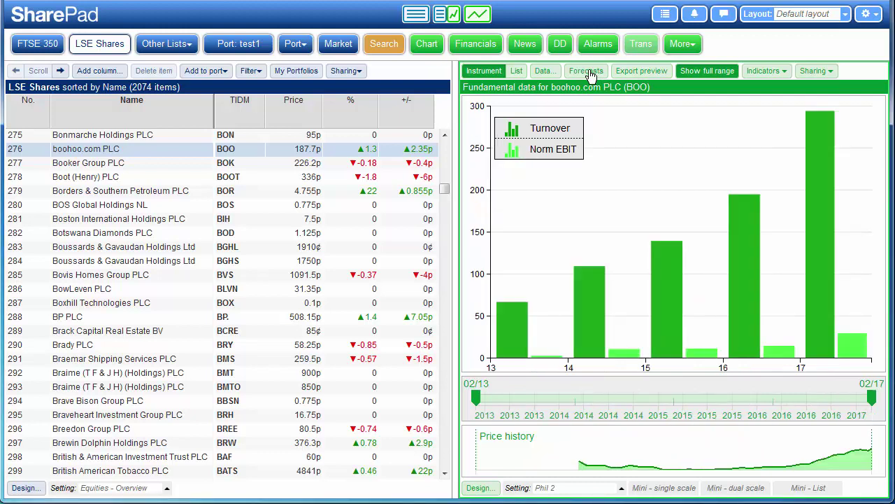